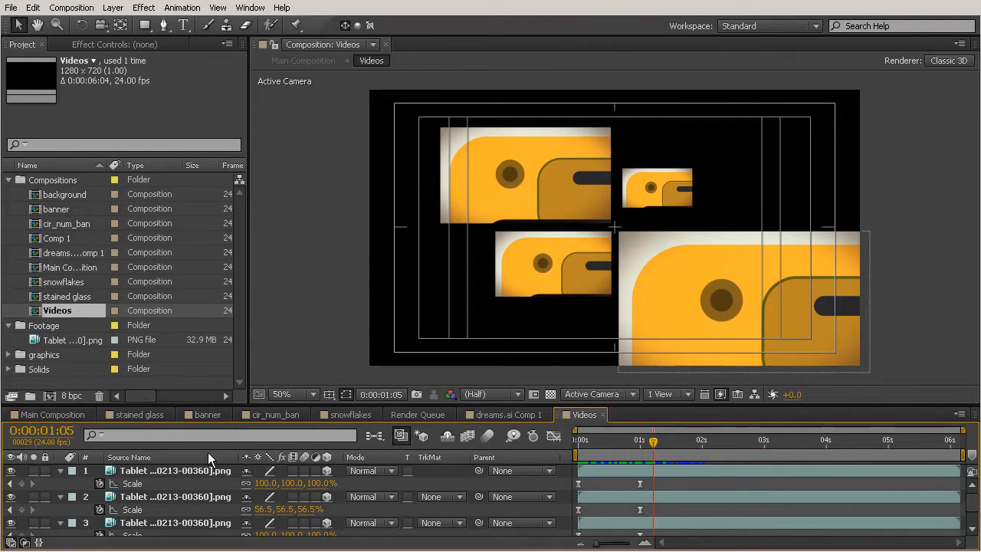
- Replace the largest tablet animation layer in the Videos composition with the snowflakes composition and reveal its Scale keyframes
click(696, 298)
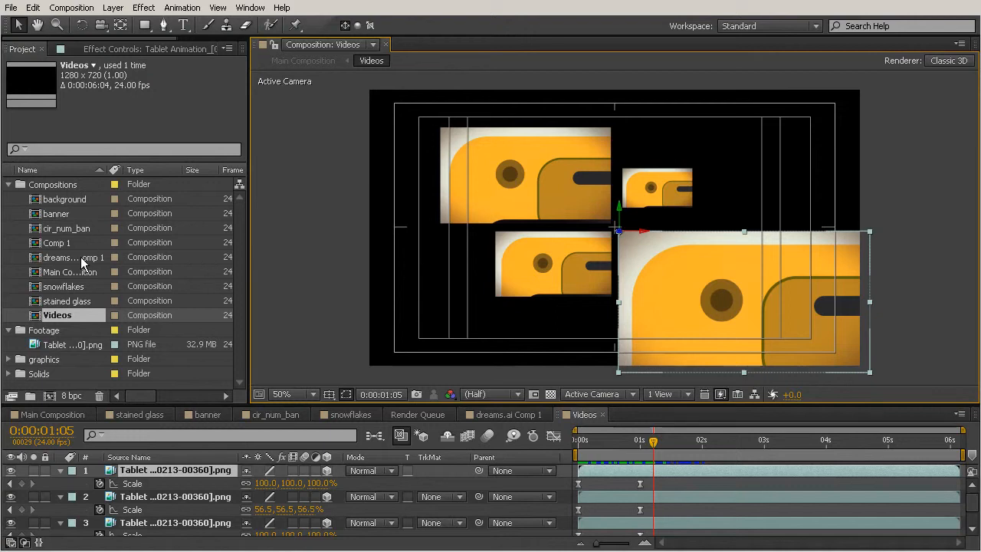
click(50, 286)
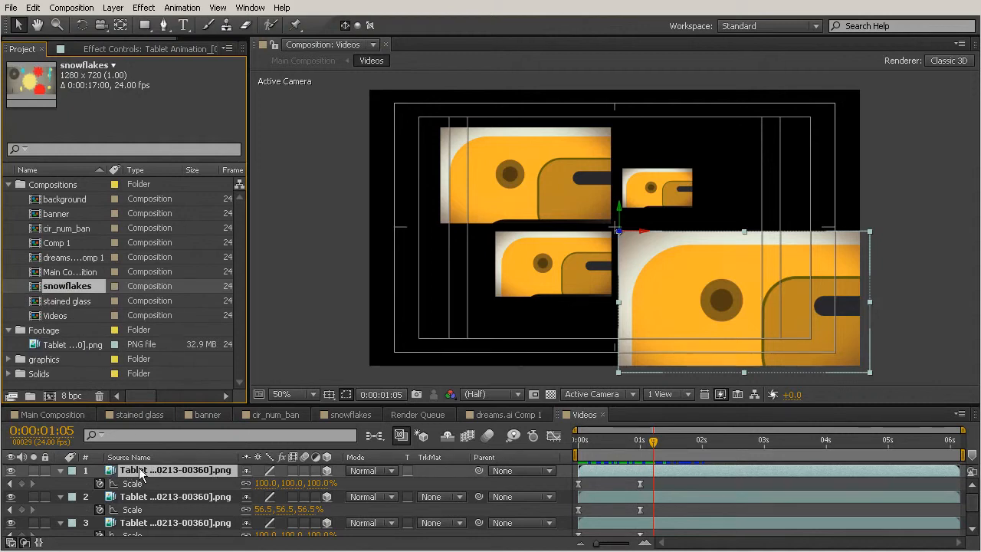
key(ctrl+alt+slash)
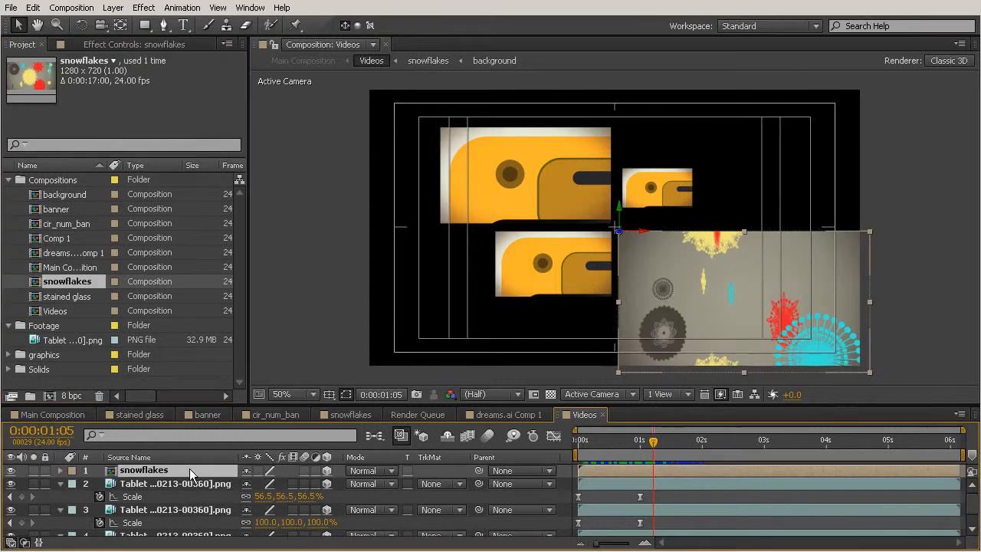
click(400, 434)
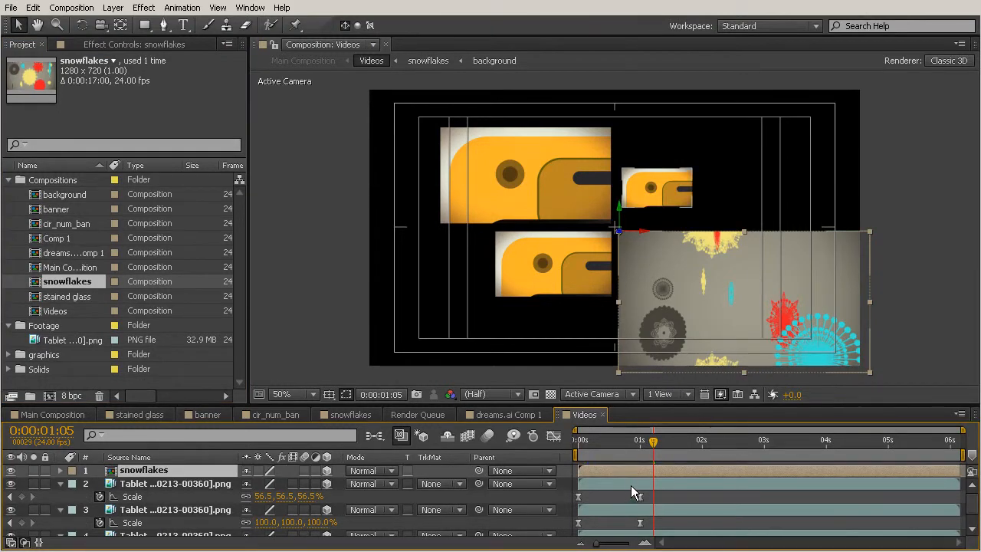
key(ctrl+v)
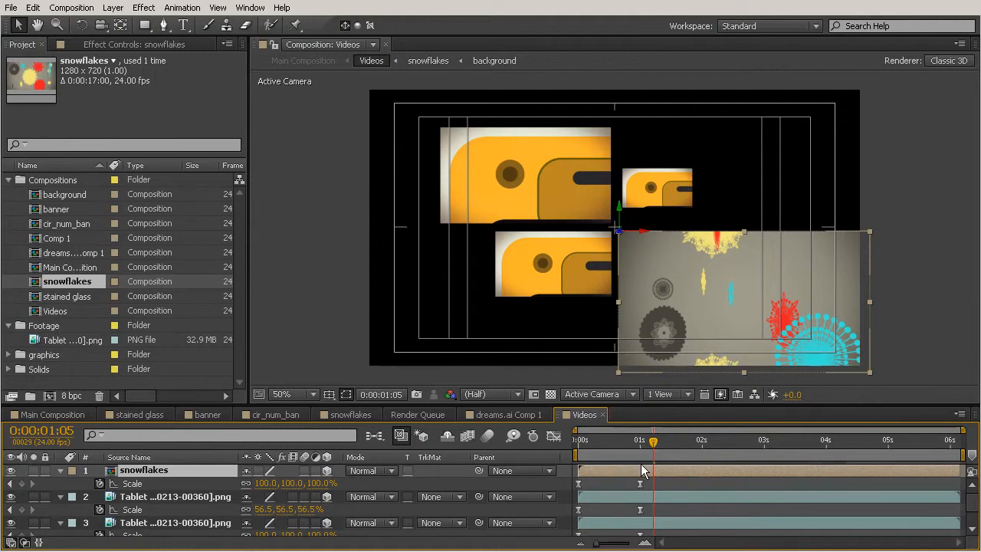
- Scrub through the Videos composition from its start to about three seconds to check the snowflakes layer's scale-up
click(578, 451)
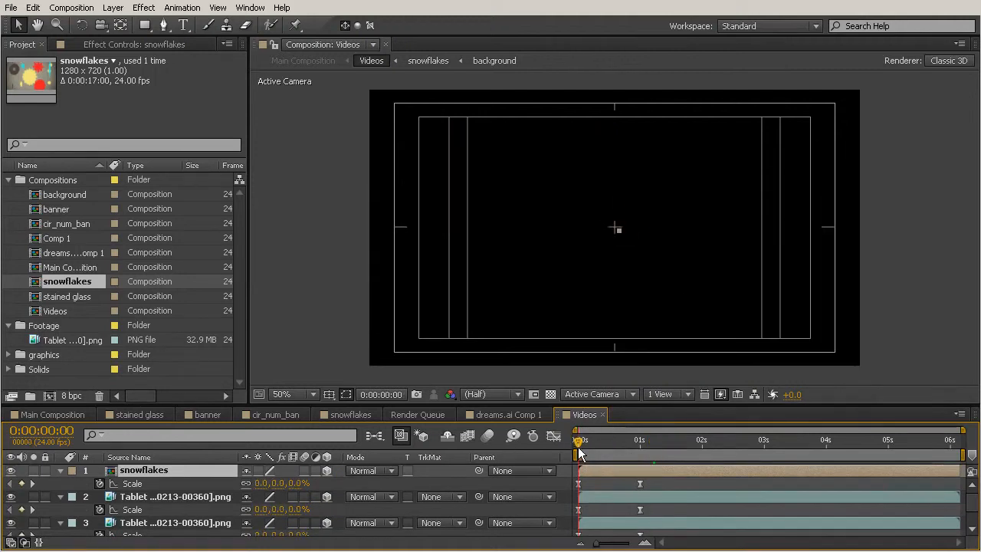
drag(579, 452, 766, 469)
drag(825, 467, 756, 464)
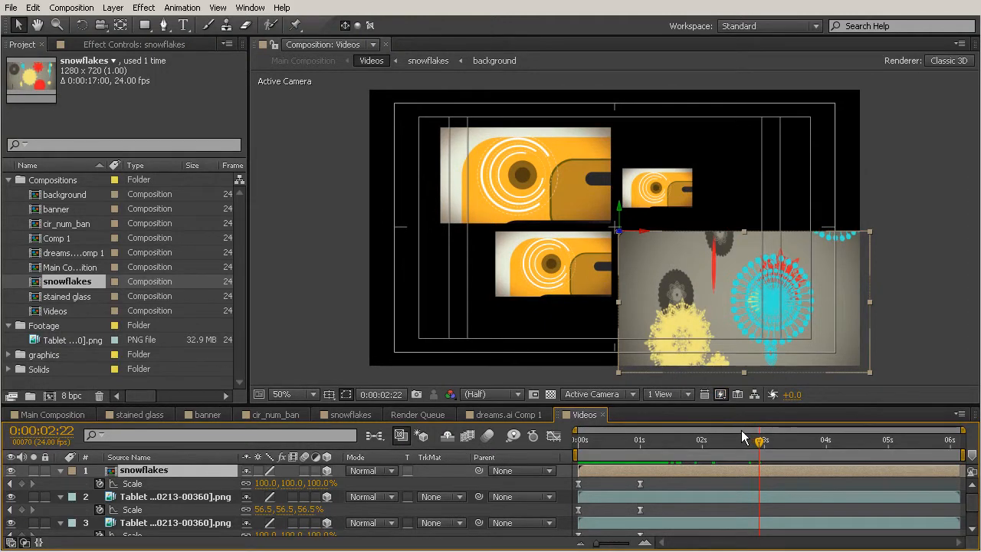
click(761, 441)
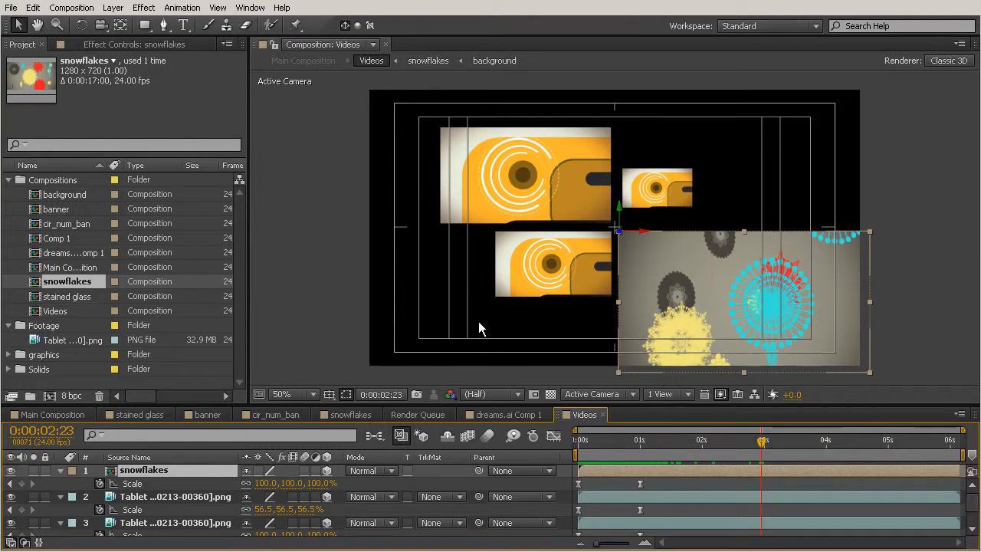
- In the Main Composition, set a starting Position keyframe on the Videos layer at 0:00:15:04
click(60, 414)
drag(818, 441, 903, 452)
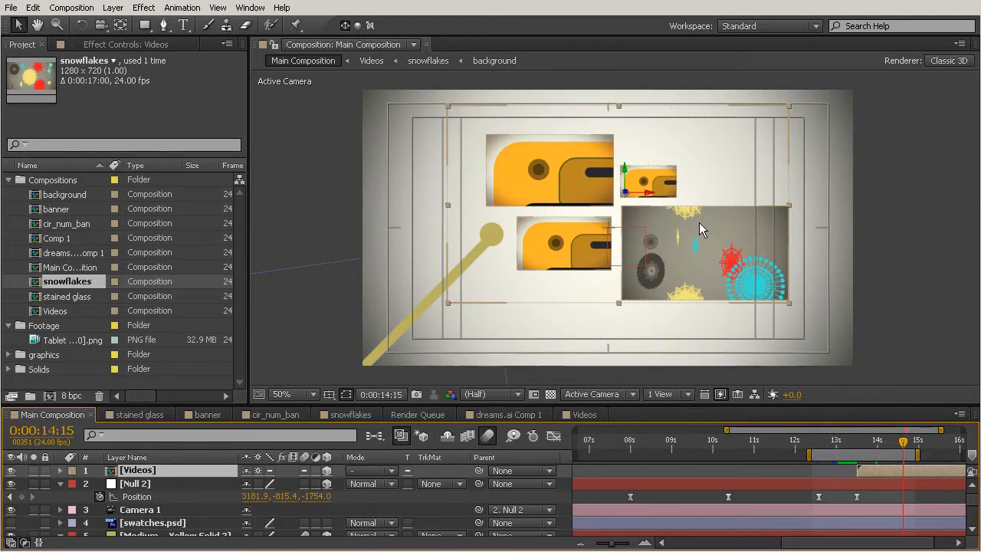
click(859, 436)
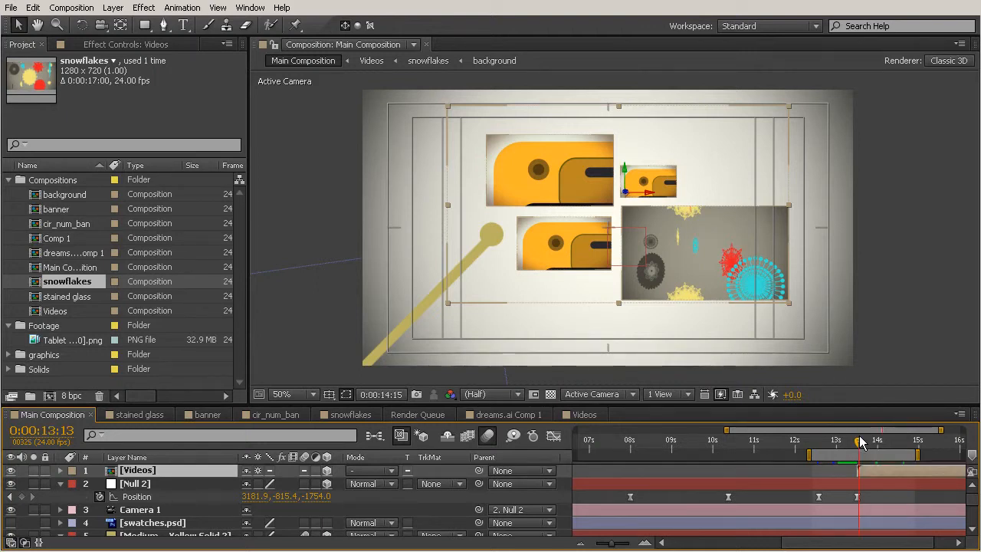
drag(858, 436, 917, 452)
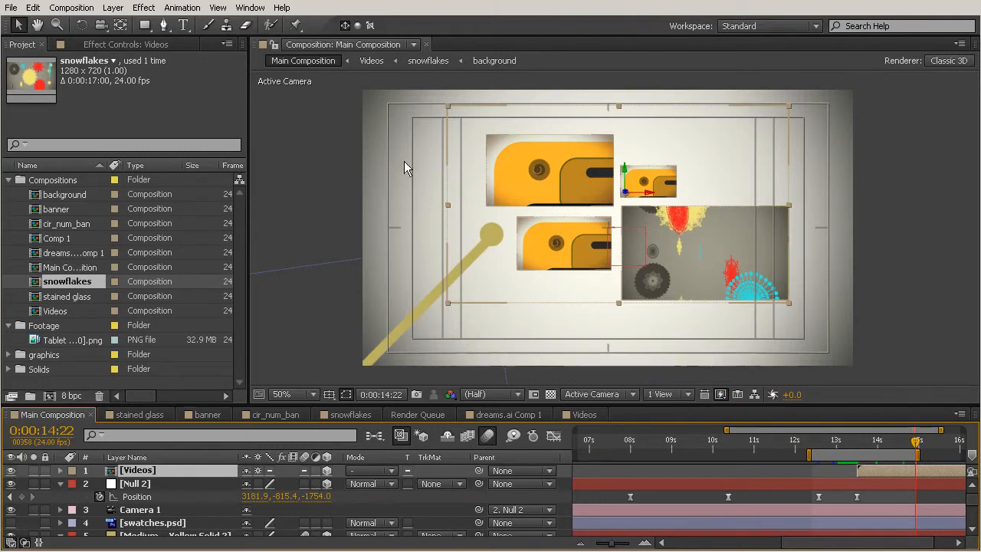
click(919, 442)
drag(924, 447, 925, 447)
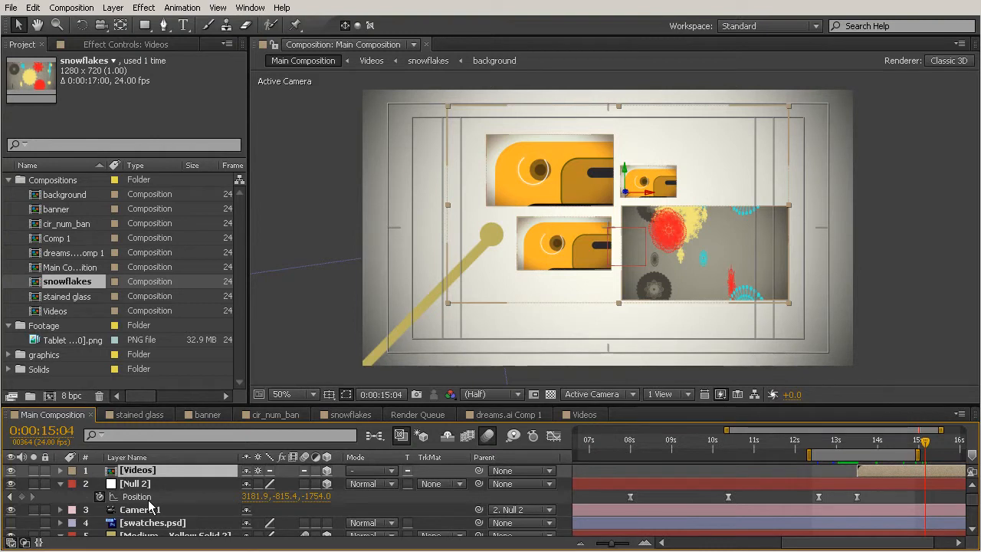
key(p)
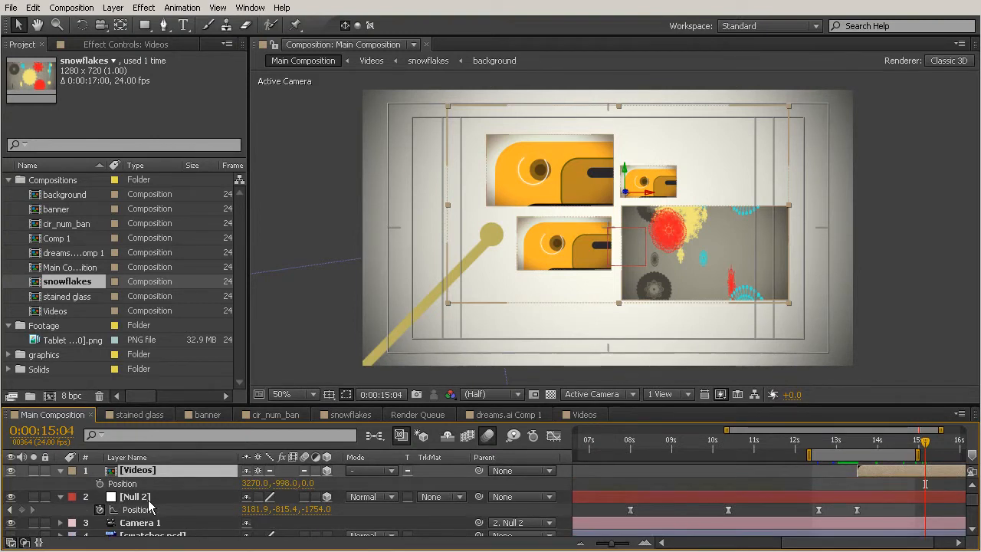
click(100, 483)
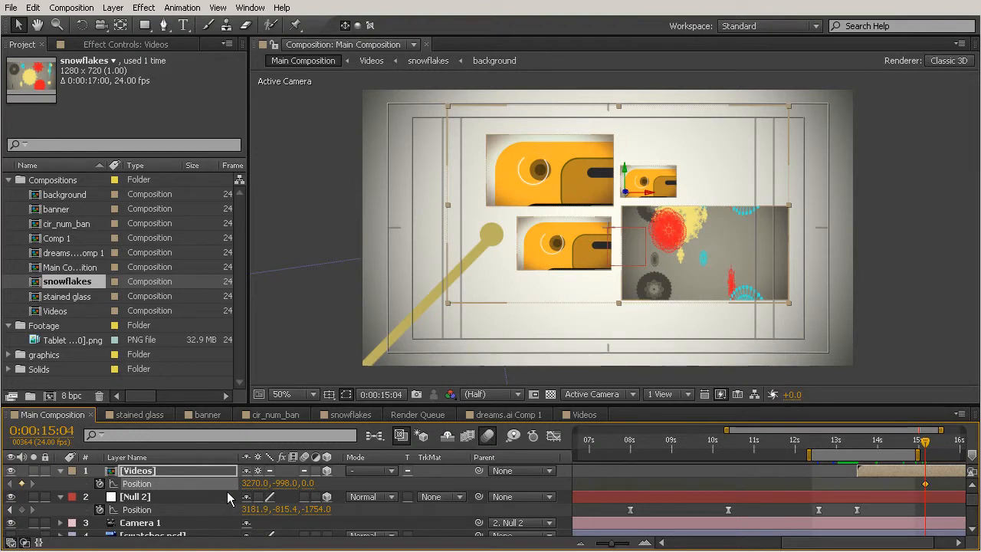
- At 0:00:15:16, shift the Videos layer horizontally out of the frame by setting its Position to 7948.0, -998.0, 0.0
key(space)
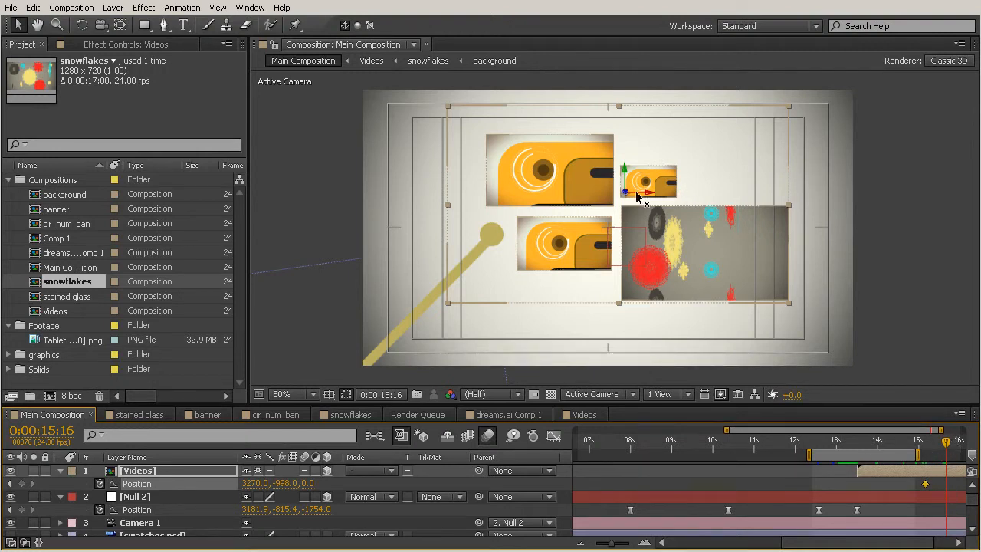
drag(647, 192, 797, 230)
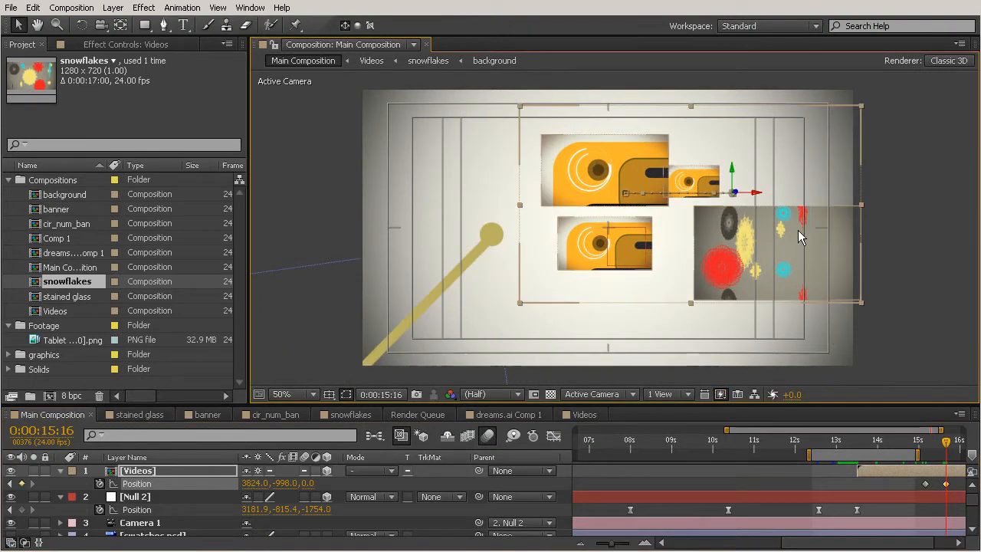
drag(752, 196, 980, 198)
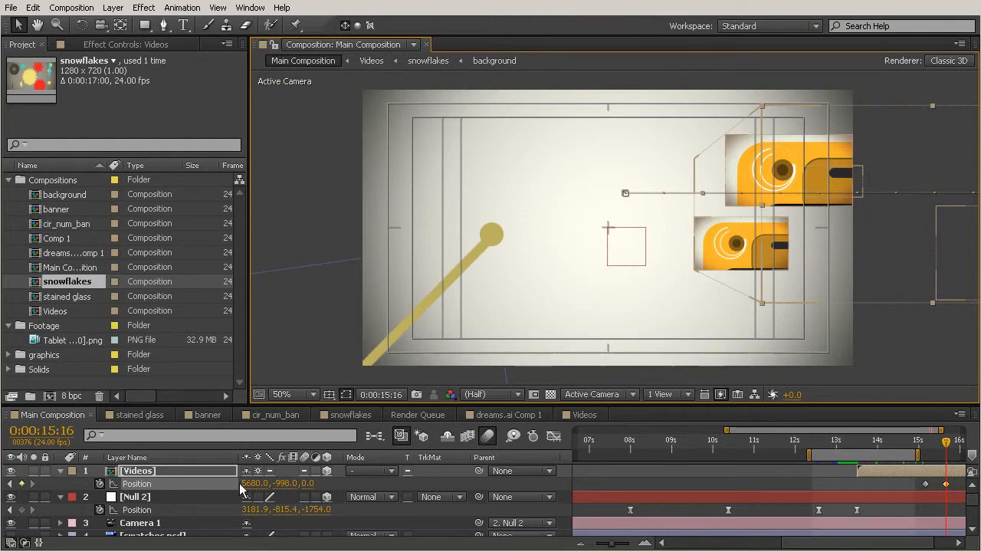
drag(252, 483, 350, 488)
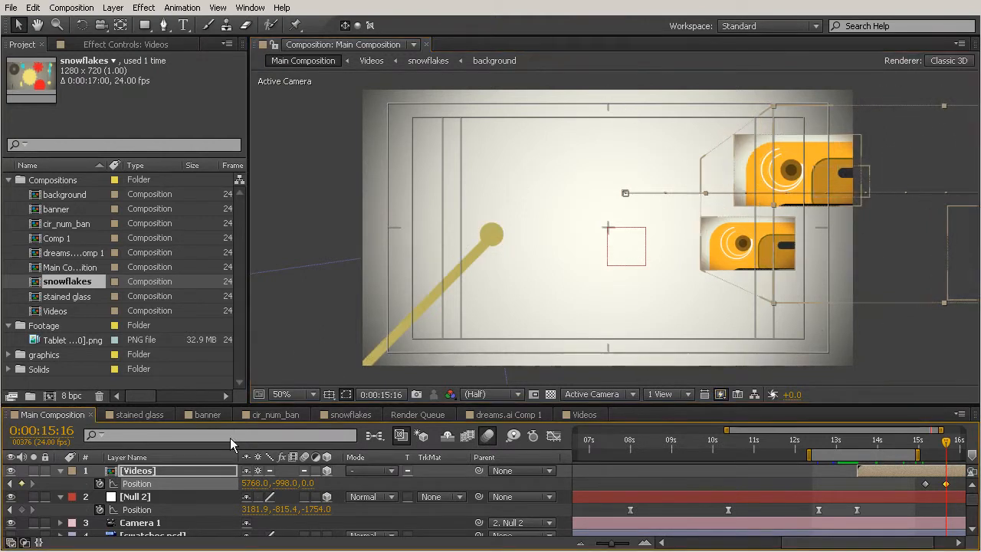
drag(251, 484, 916, 423)
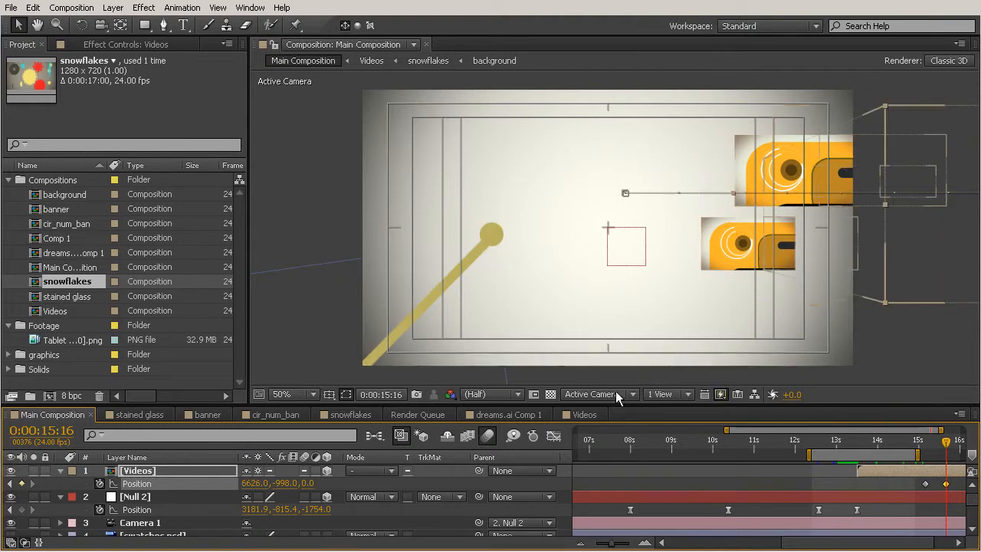
drag(471, 488, 739, 485)
drag(252, 484, 315, 527)
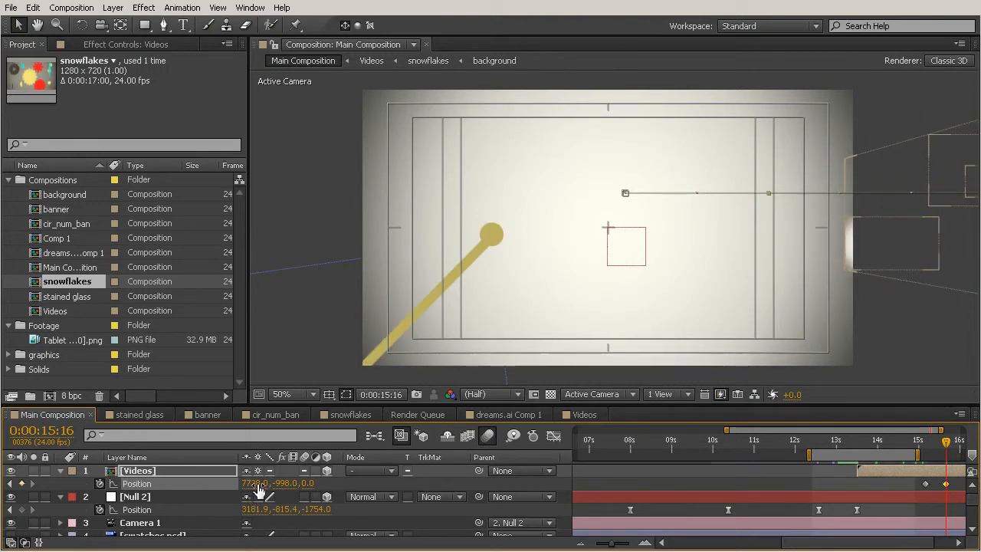
drag(252, 484, 522, 490)
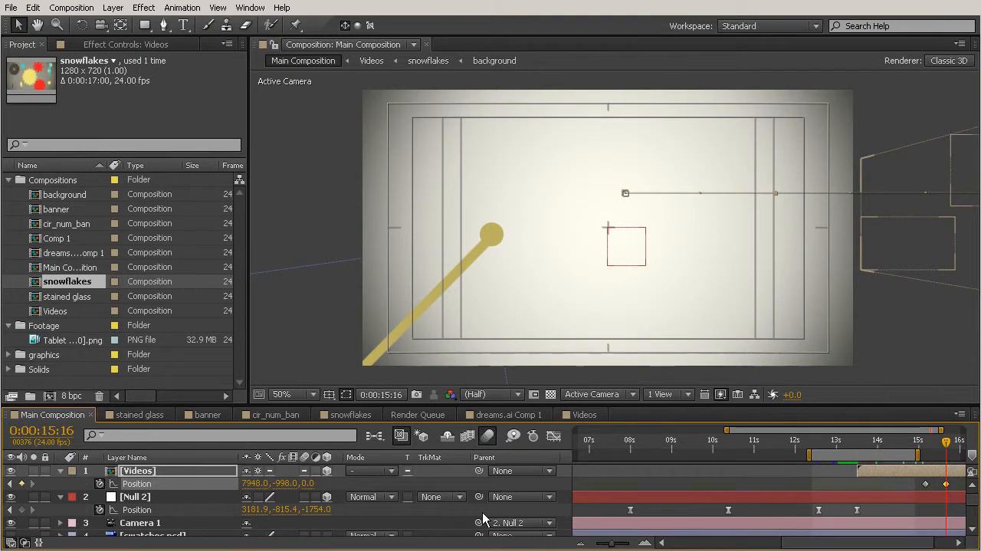
- Extend the work area end past the last Position keyframe of the Videos layer and preview the slide-out animation
drag(919, 456, 942, 455)
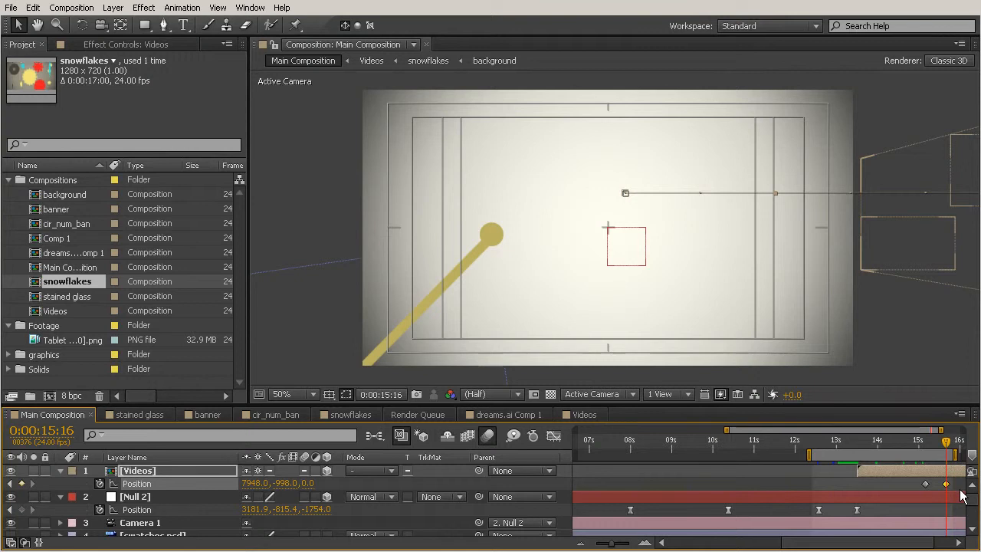
key(space)
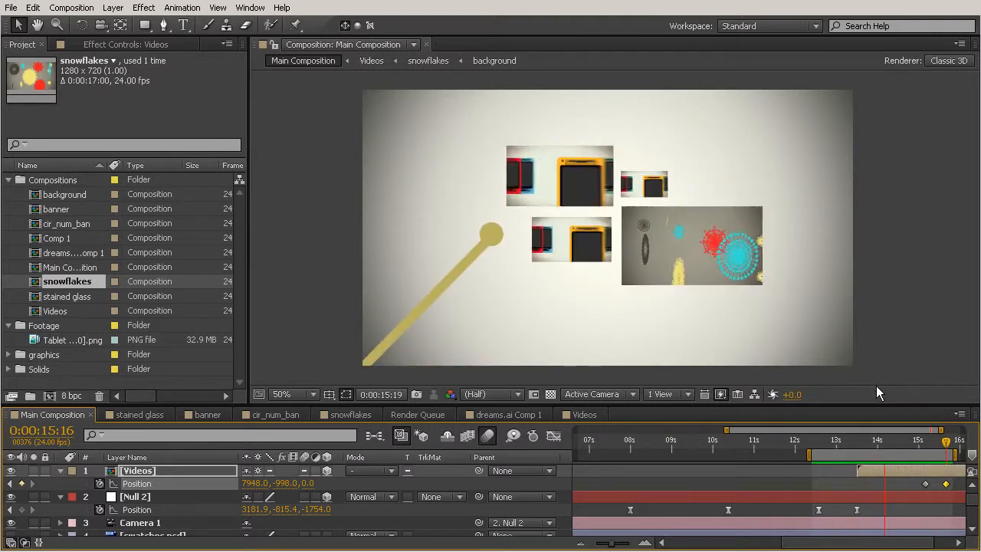
mouse_move(904, 442)
mouse_down()
mouse_move(822, 446)
mouse_move(904, 451)
mouse_up()
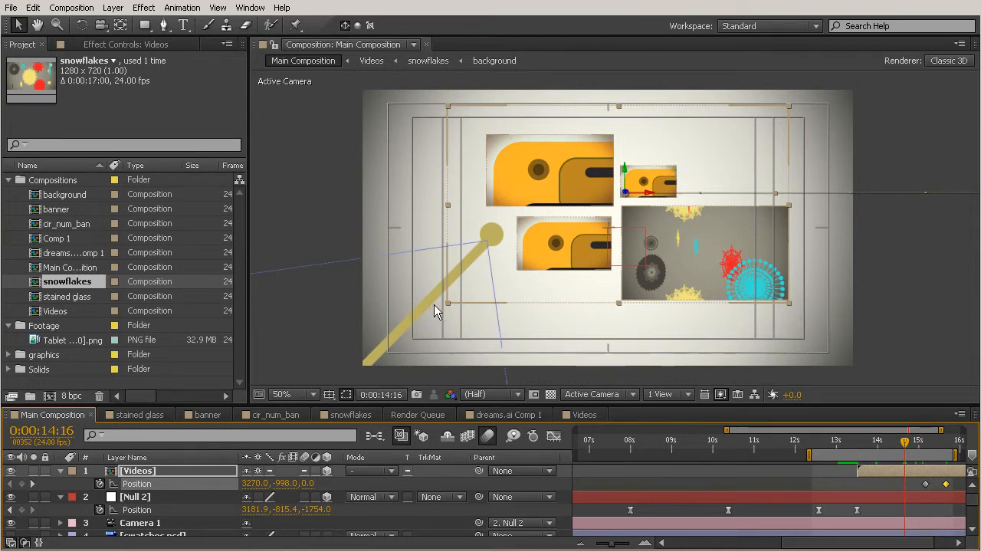
- Open the Videos composition from its layer and enable motion blur on all of its layers
double_click(138, 471)
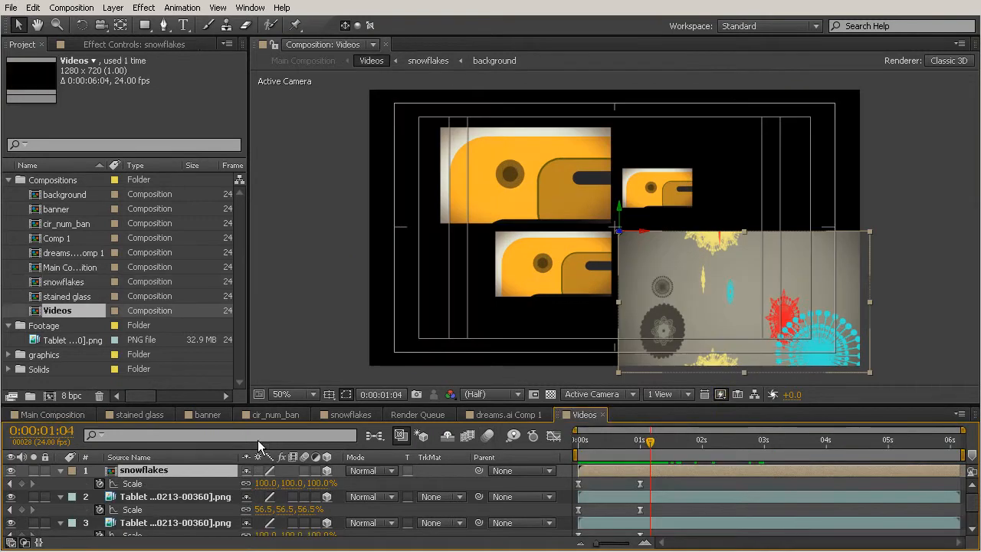
drag(273, 403, 274, 283)
click(303, 349)
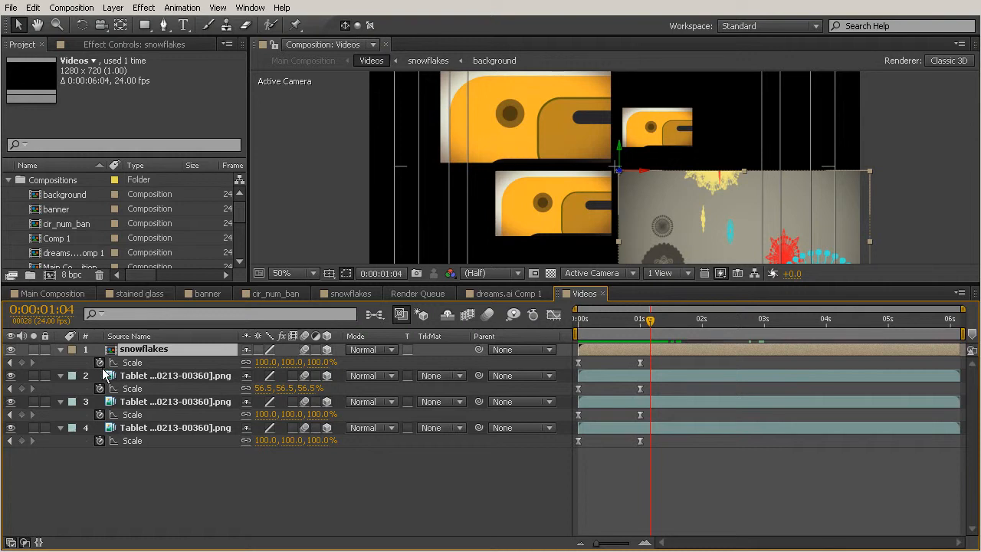
- Return to the Main Composition, enlarge the composition view again, and preview the work area with motion blur
click(52, 294)
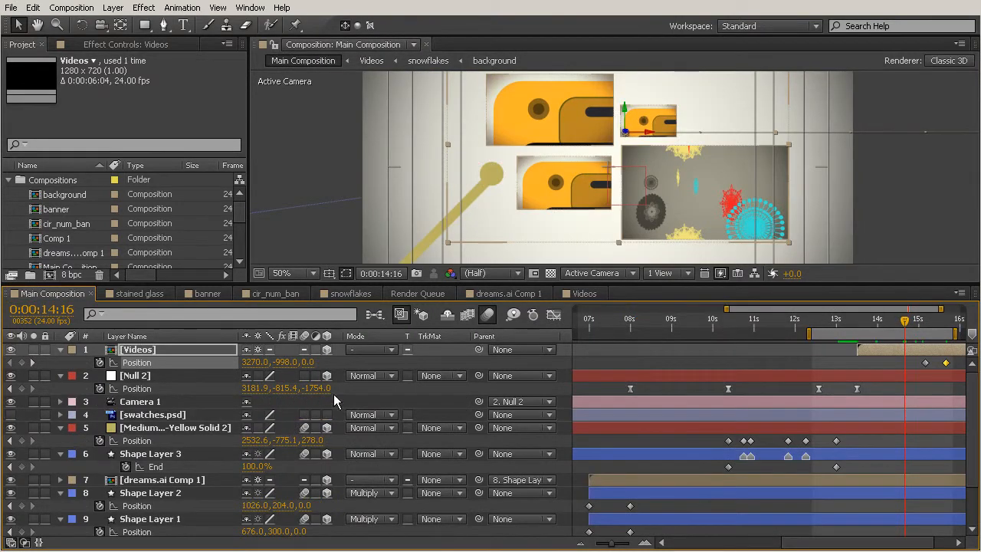
drag(671, 284, 668, 365)
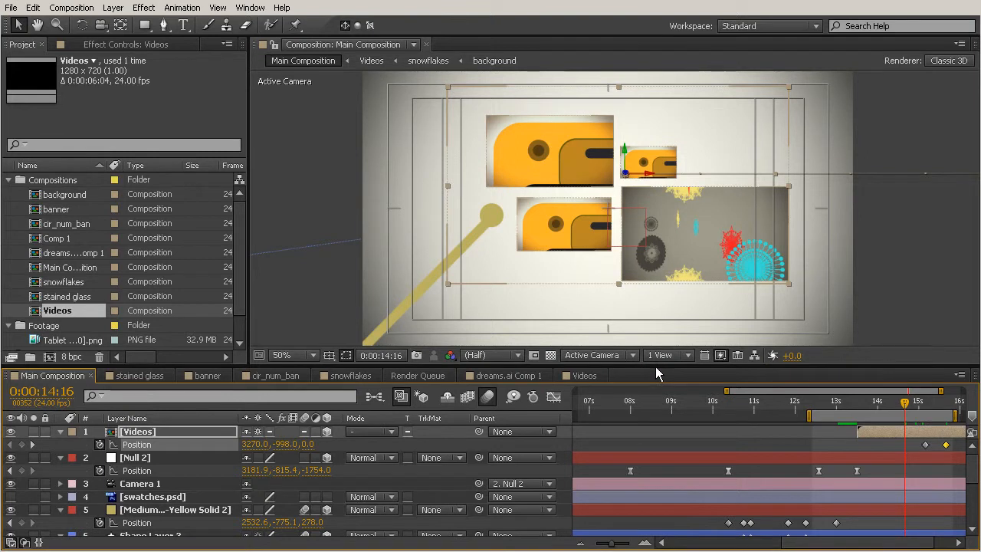
key(KP_0)
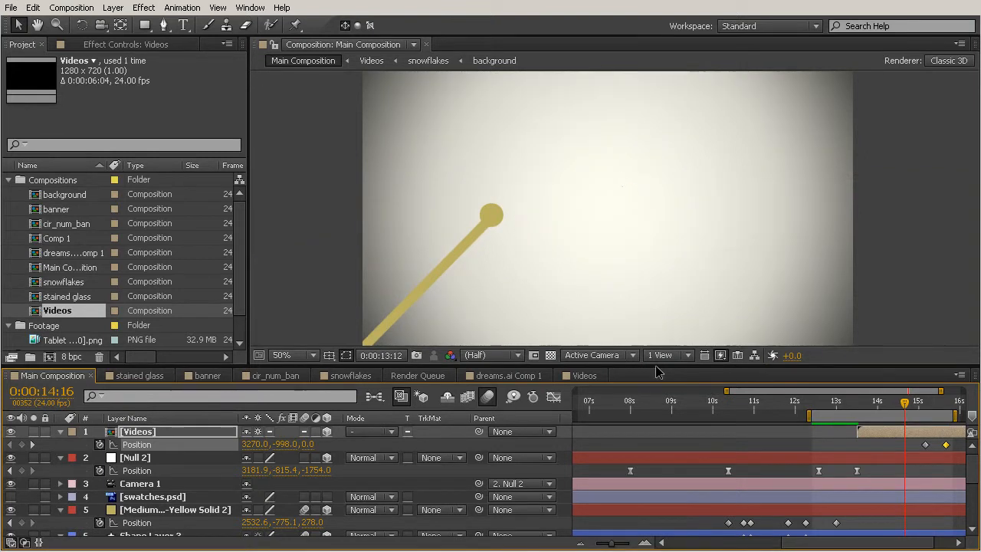